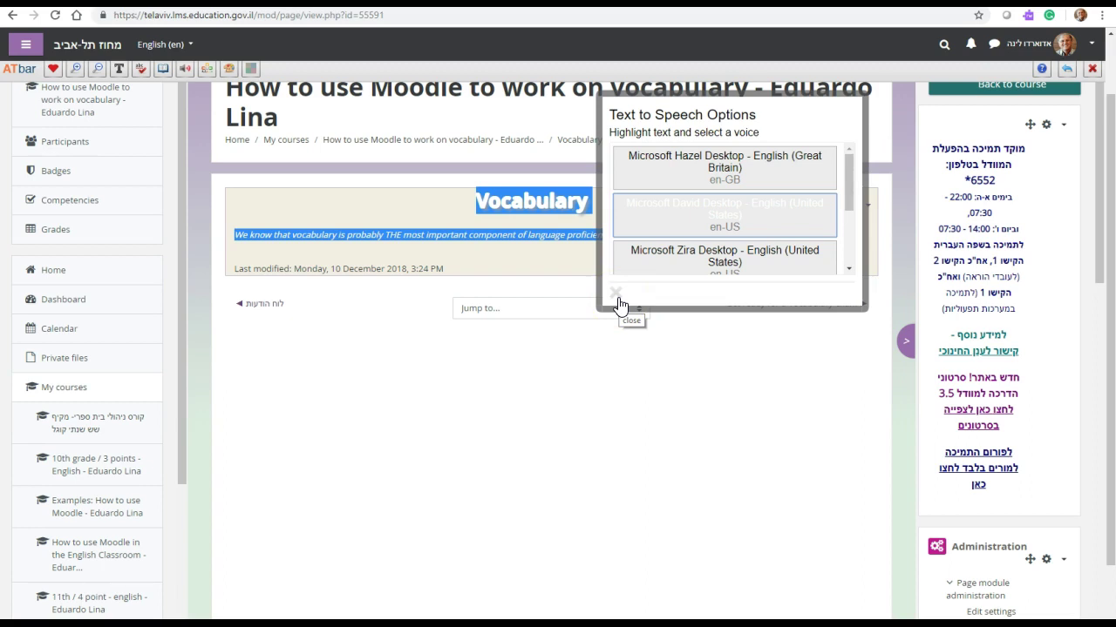
# Close the text-to-speech options and open the "Get ready for a Vocabulary exam" book in the Exam Practice section of the school's Moodle course
pyautogui.click(614, 293)
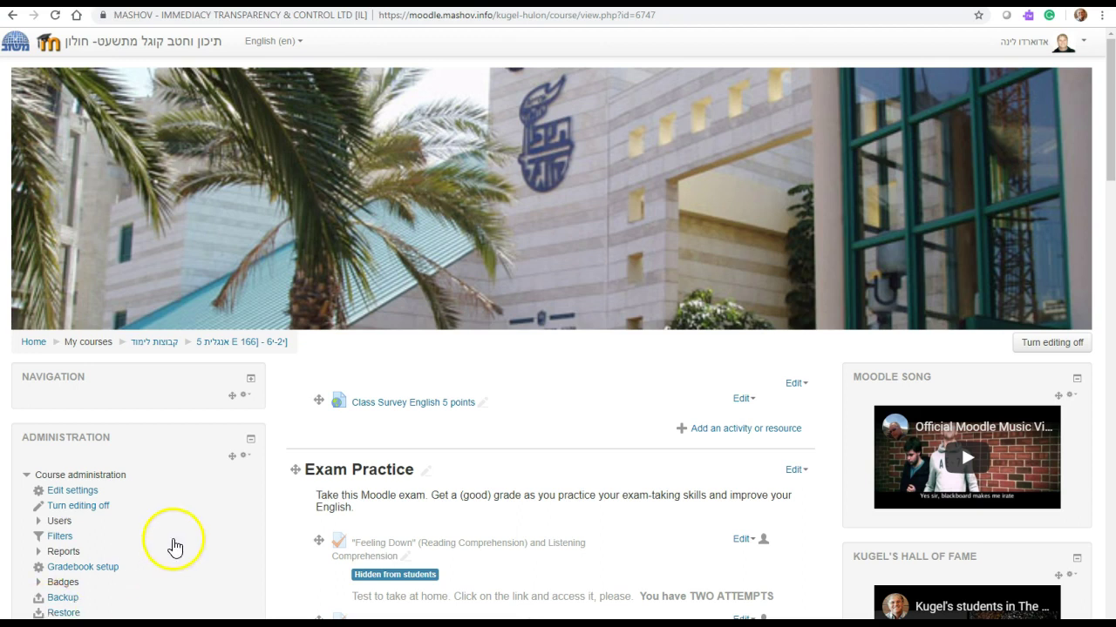
pyautogui.scroll(-3, 282, 423)
pyautogui.scroll(-3, 282, 425)
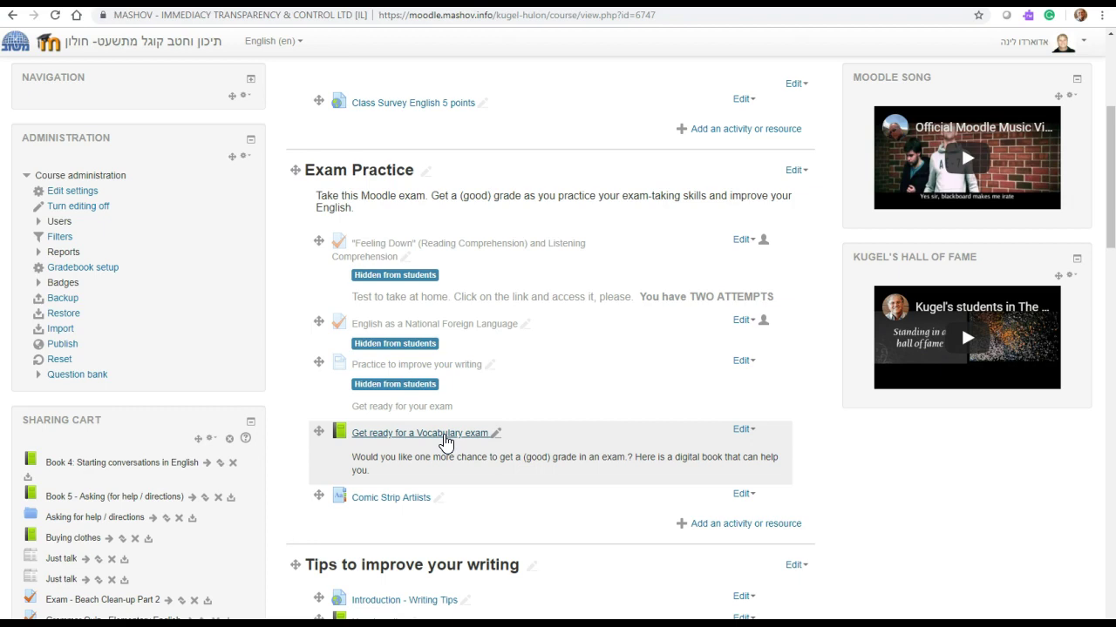
pyautogui.click(444, 440)
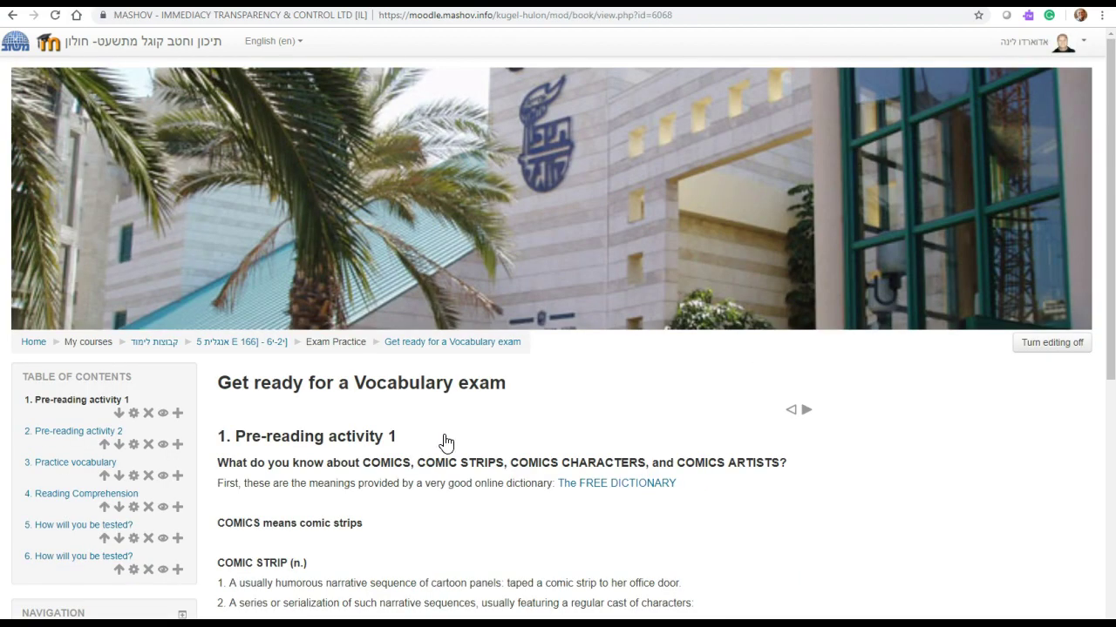
# Look through the book's chapters Pre-reading activity 1, Pre-reading activity 2 and Practice vocabulary
pyautogui.scroll(-2, 431, 449)
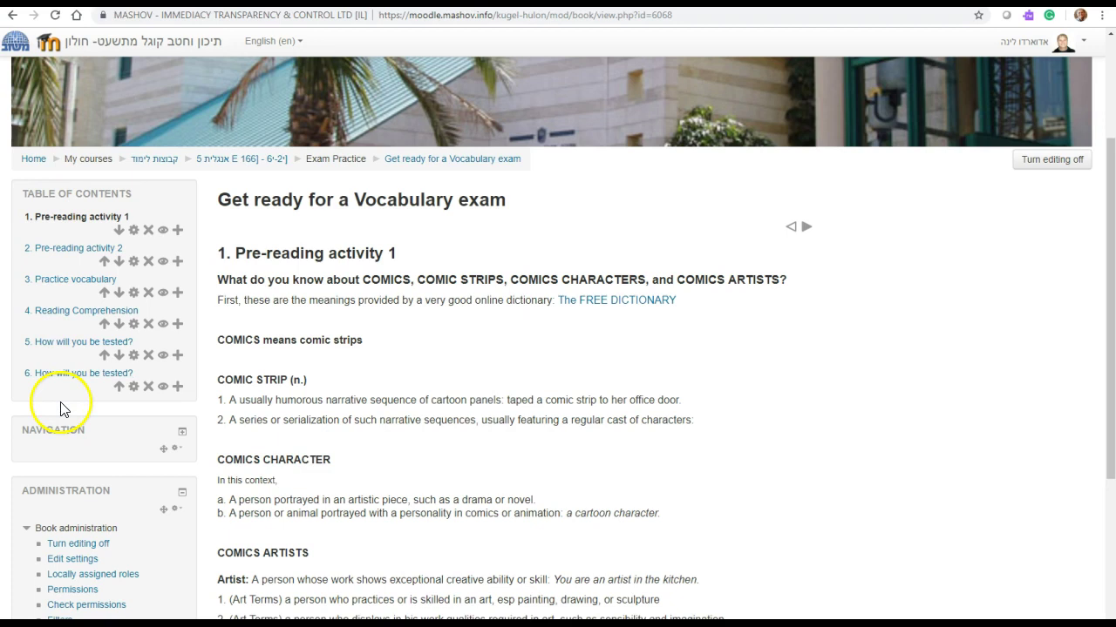
pyautogui.scroll(-1, 62, 412)
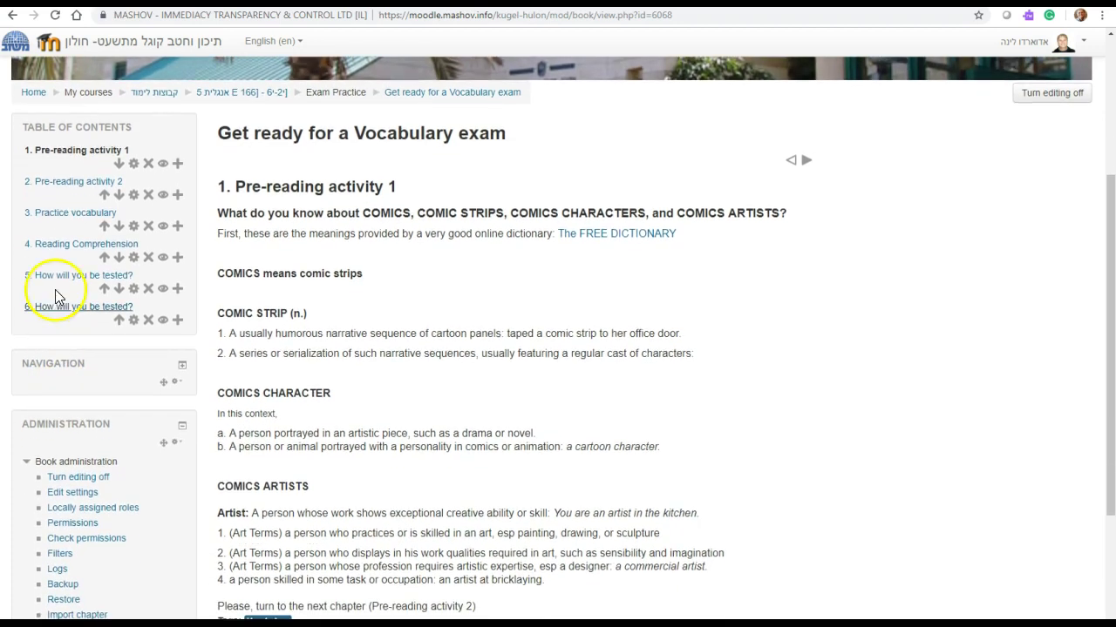
pyautogui.click(55, 186)
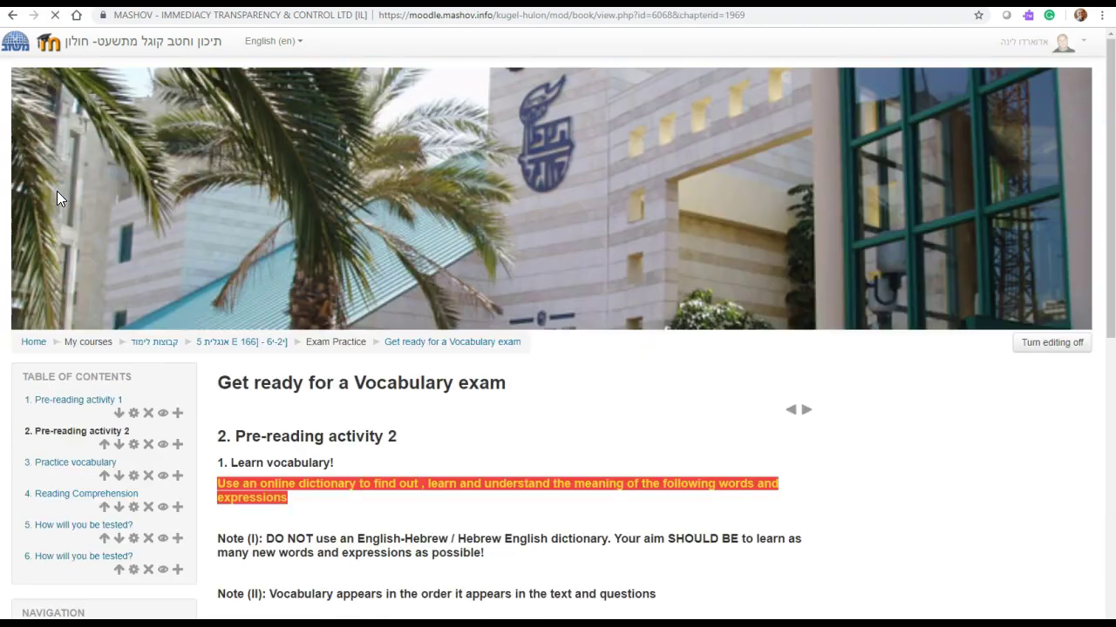
pyautogui.scroll(-1, 88, 235)
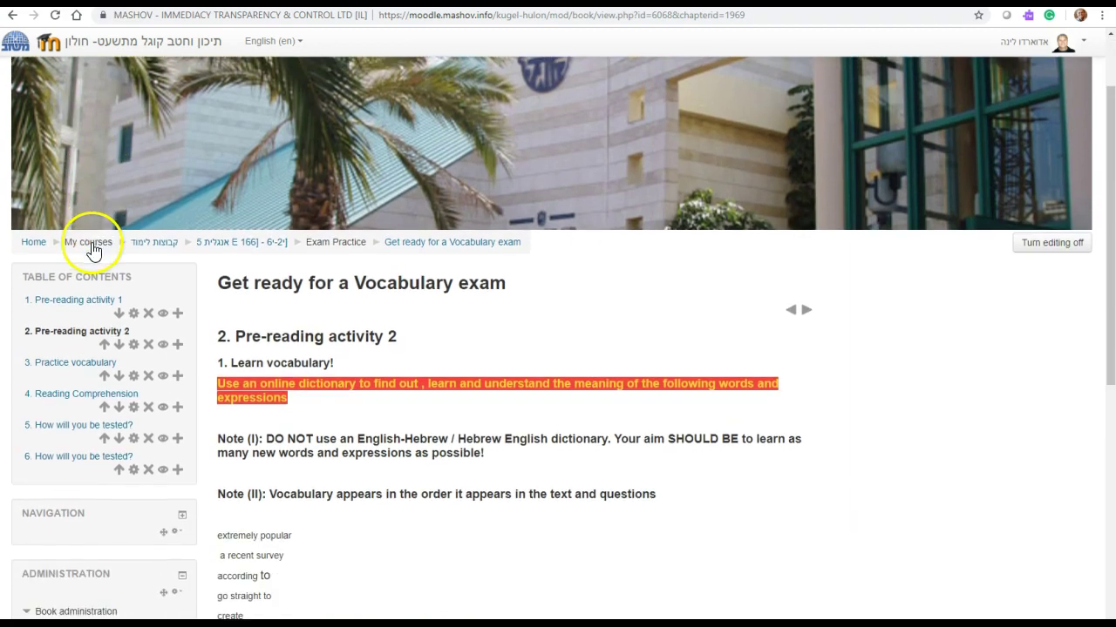
pyautogui.click(65, 371)
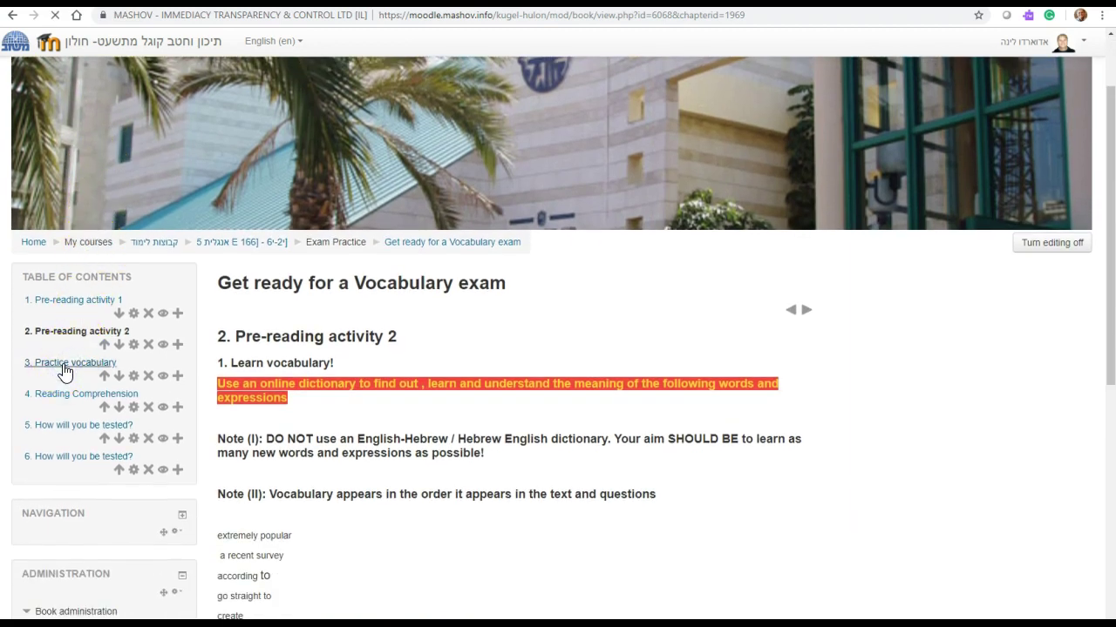
pyautogui.scroll(-2, 65, 370)
pyautogui.click(37, 560)
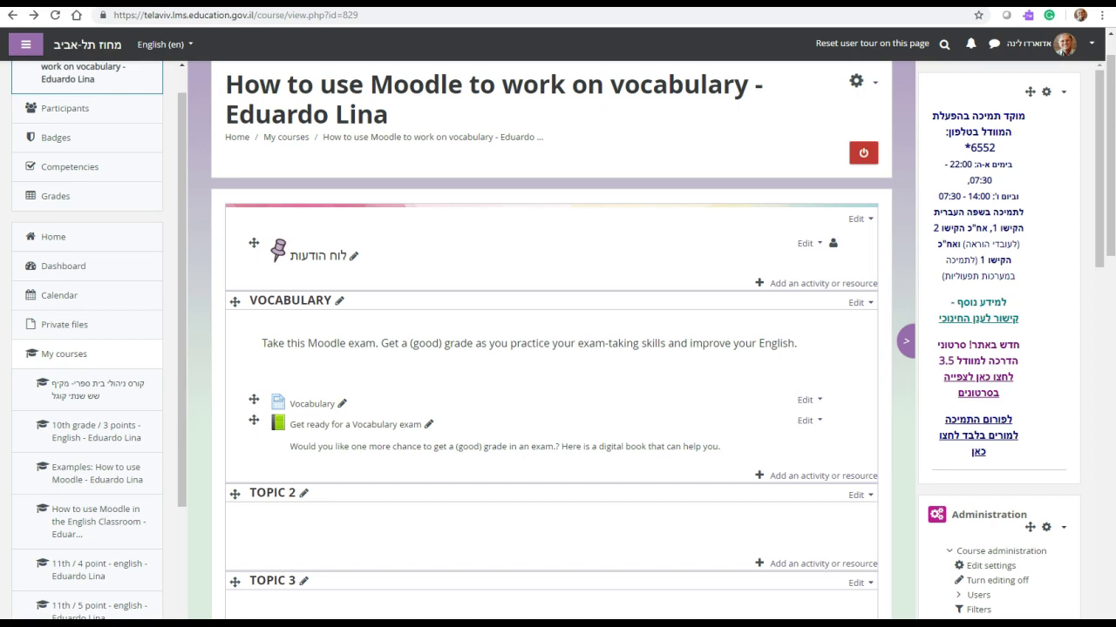
# Open the "Get ready for a Vocabulary exam" book in the "How to use Moodle to work on vocabulary" course and view its first chapter
pyautogui.click(331, 426)
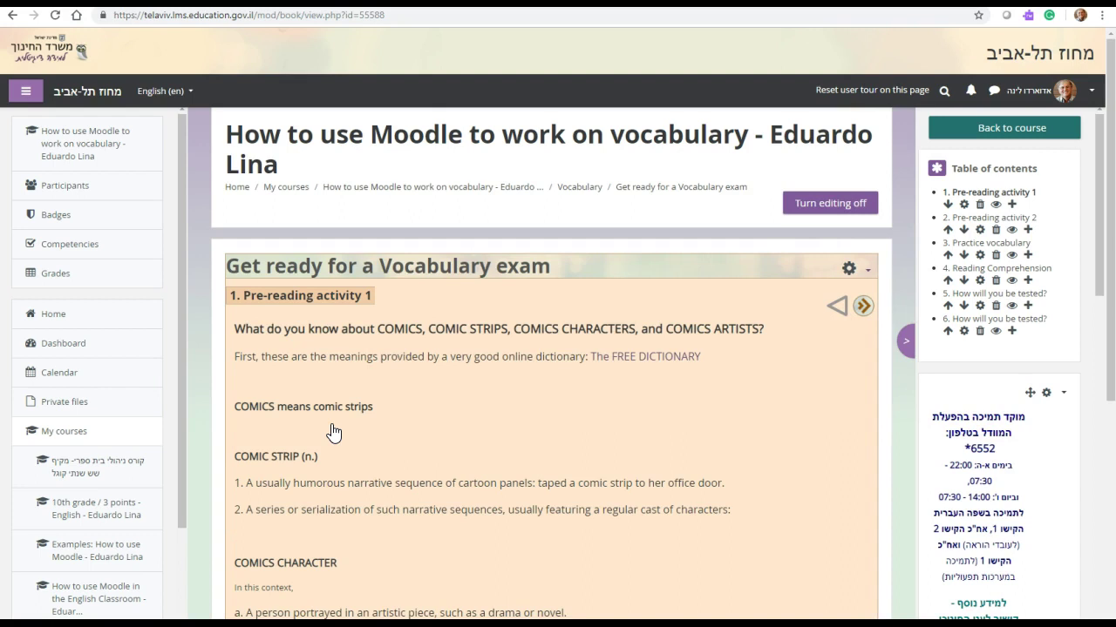
pyautogui.scroll(-2, 333, 431)
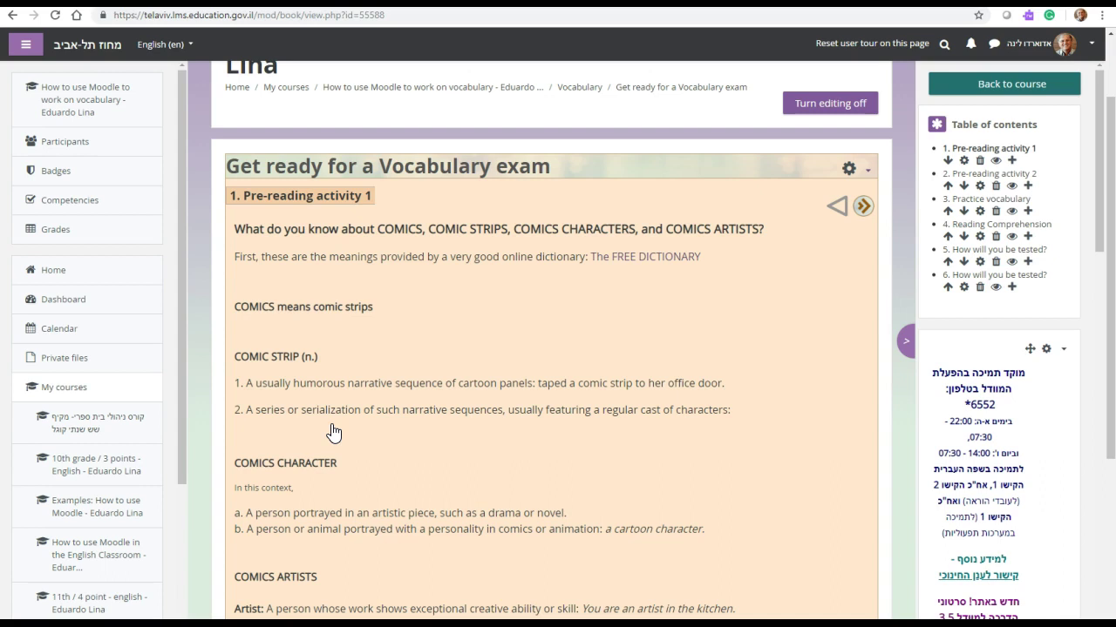
pyautogui.scroll(-1, 333, 431)
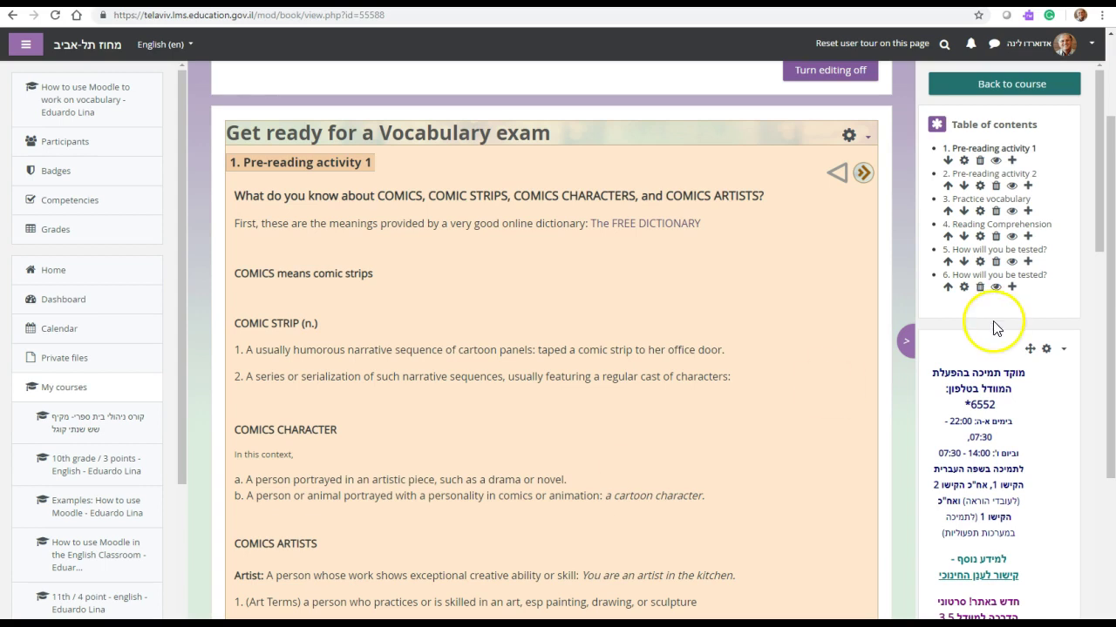
# Open the Pre-reading activity 2 chapter and read through its list of words and expressions
pyautogui.click(993, 178)
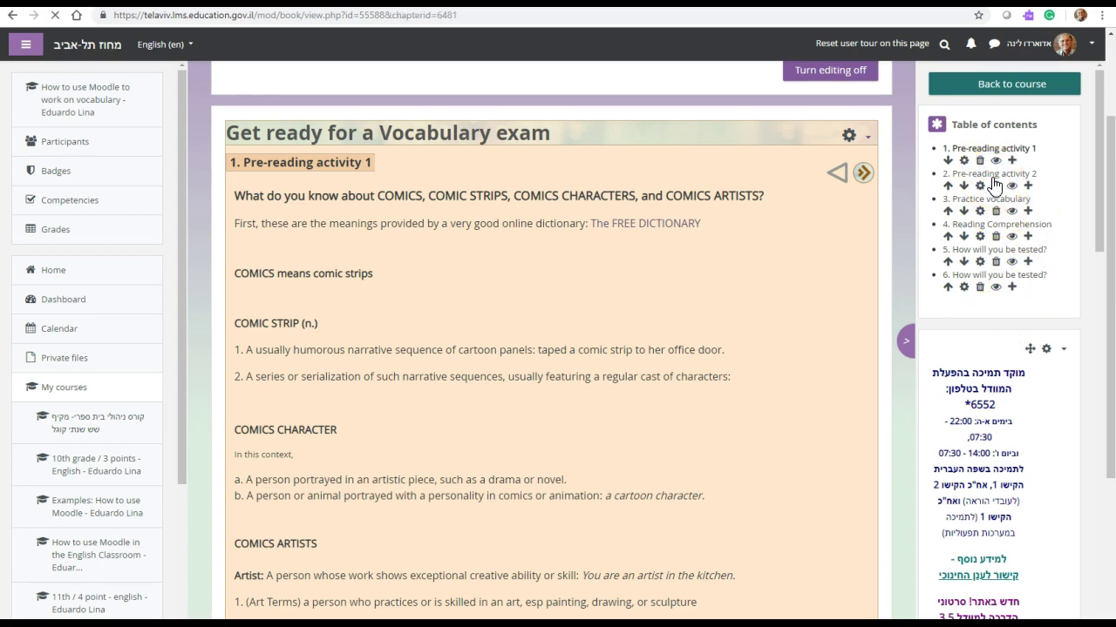
pyautogui.scroll(-2, 742, 458)
pyautogui.scroll(-2, 741, 457)
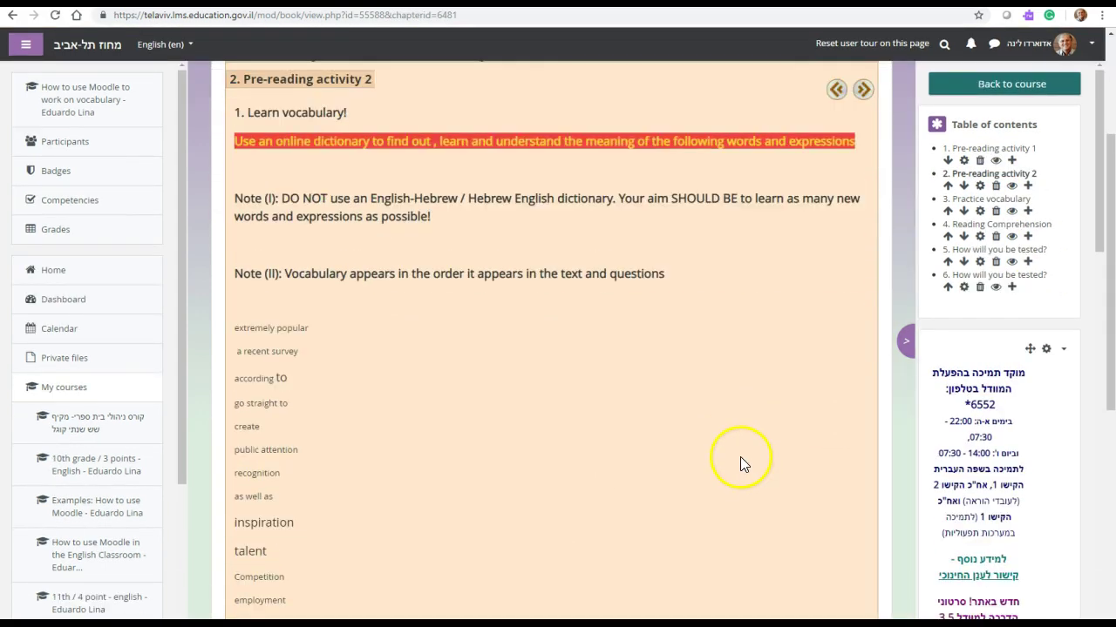
pyautogui.scroll(-4, 737, 455)
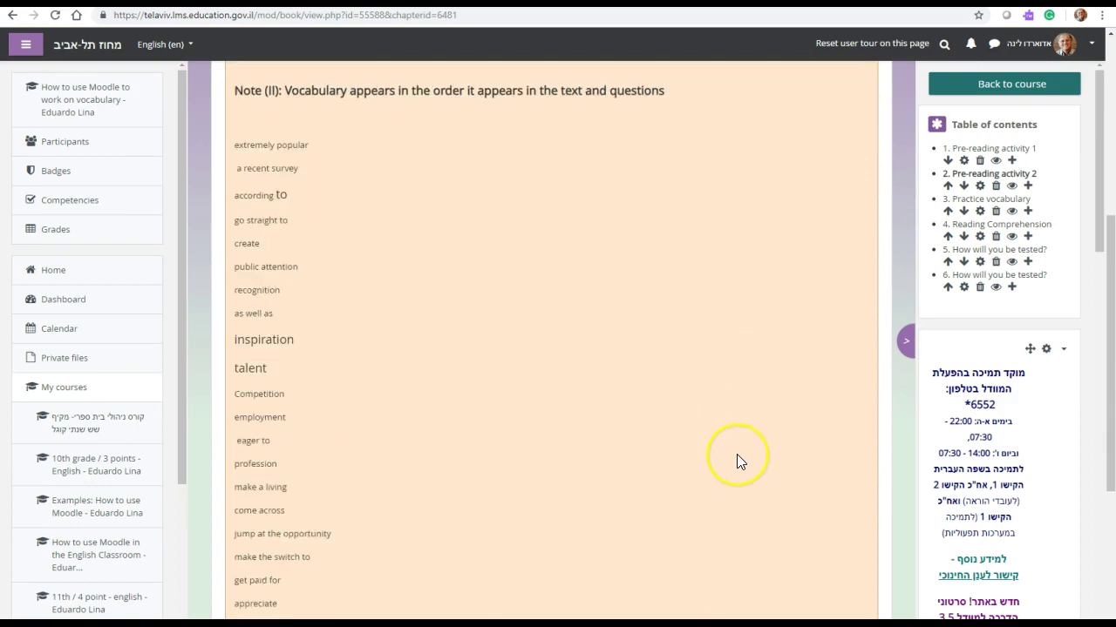
pyautogui.scroll(5, 736, 454)
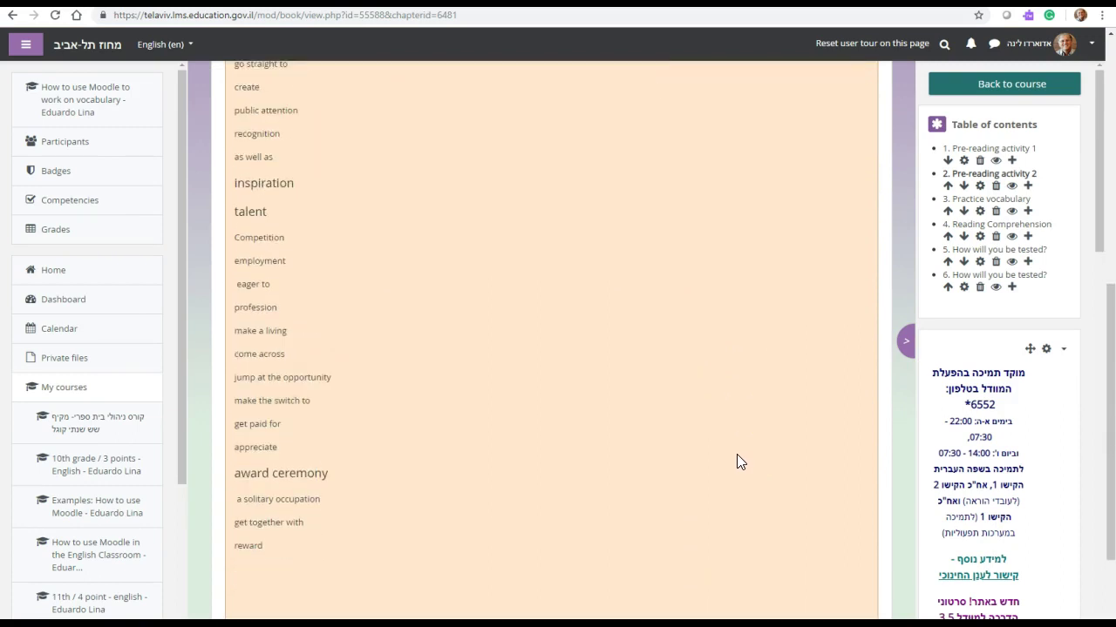
# Open the Practice vocabulary chapter and look over its linked Quizlet set, Honoring Comic Strip Artists
pyautogui.click(974, 201)
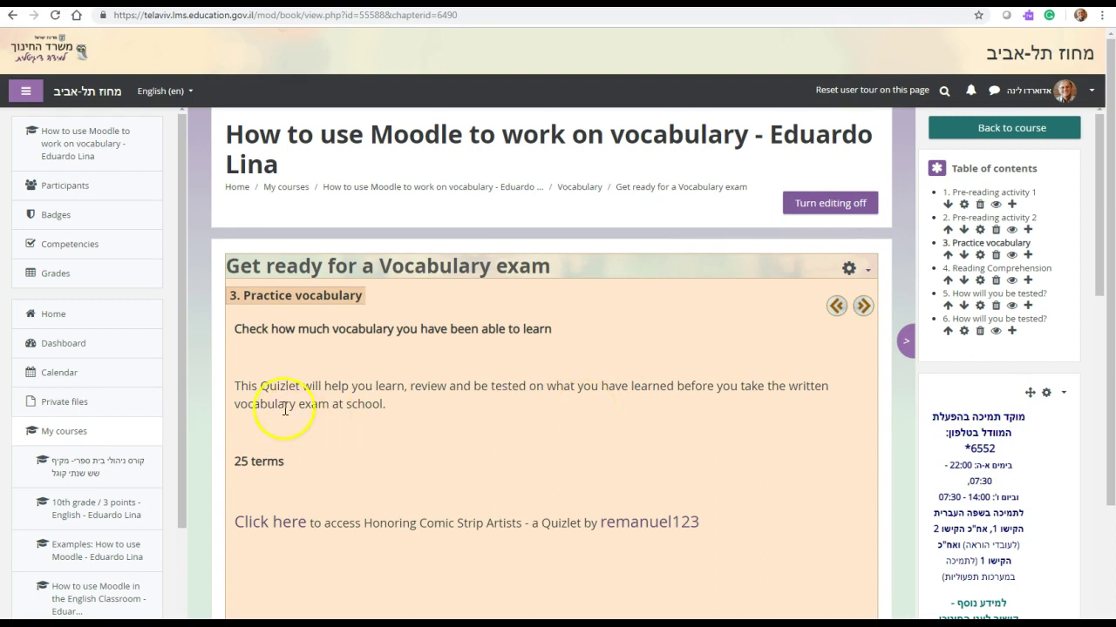
pyautogui.click(287, 527)
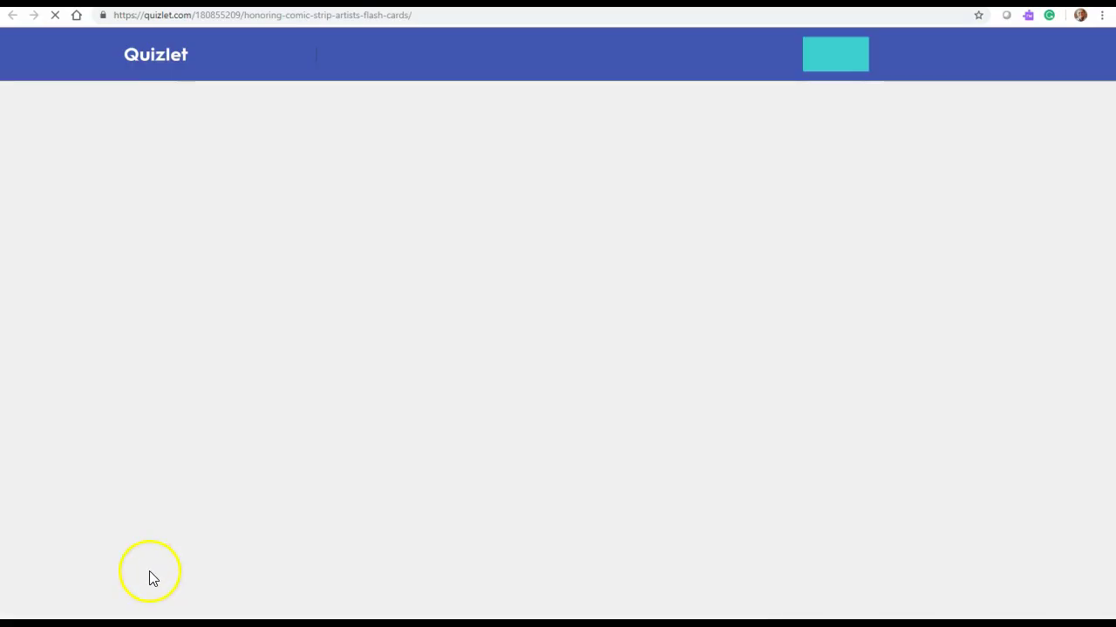
pyautogui.scroll(-2, 254, 466)
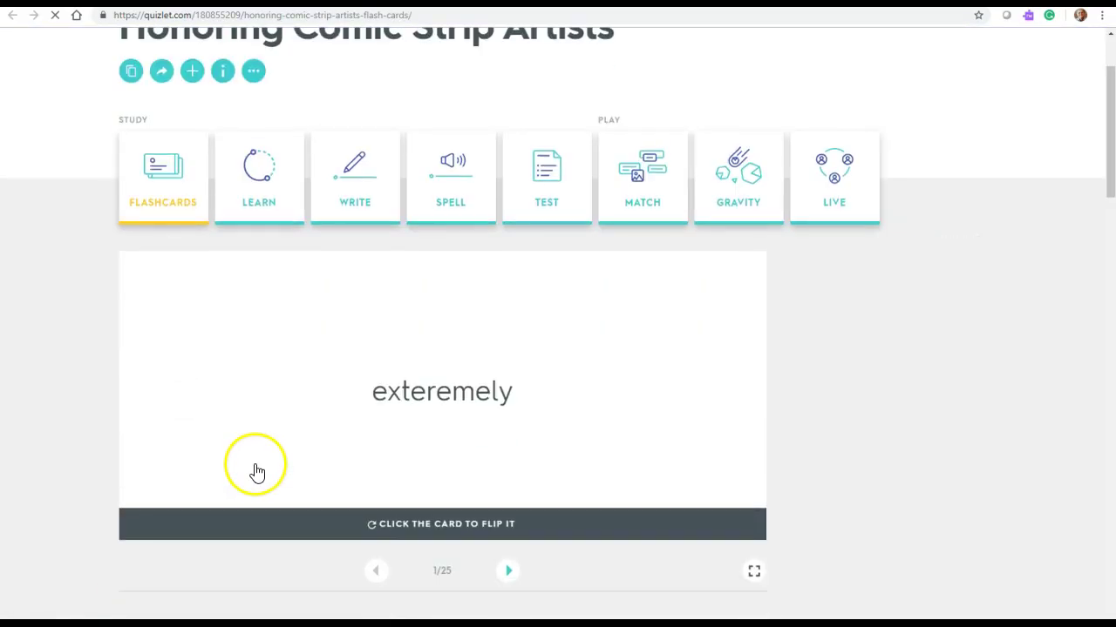
pyautogui.scroll(-3, 255, 466)
pyautogui.scroll(3, 255, 466)
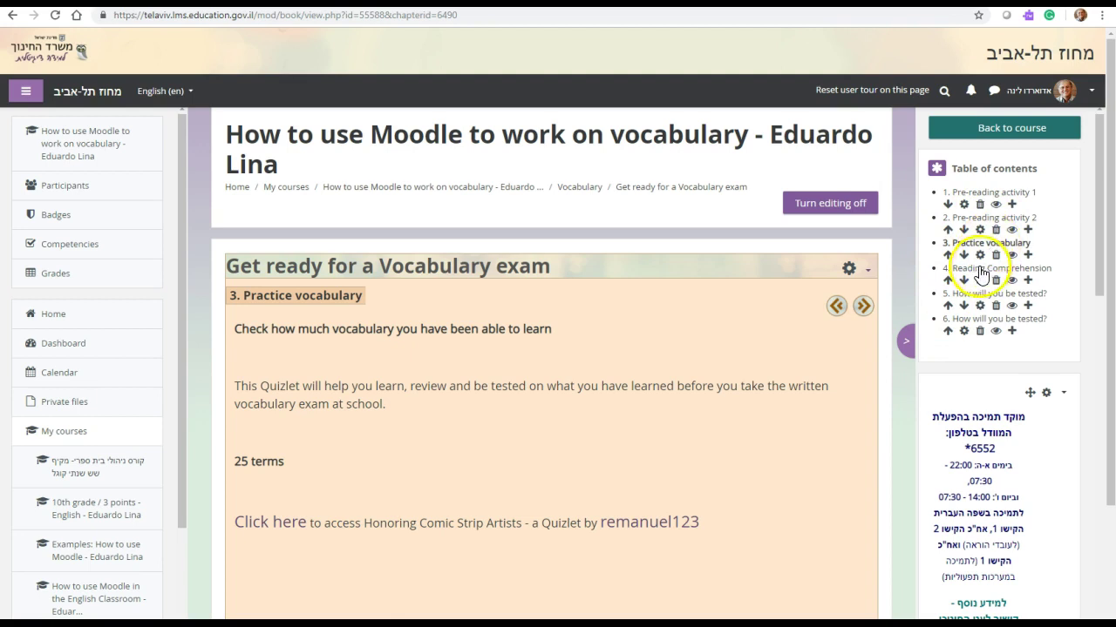
pyautogui.click(979, 255)
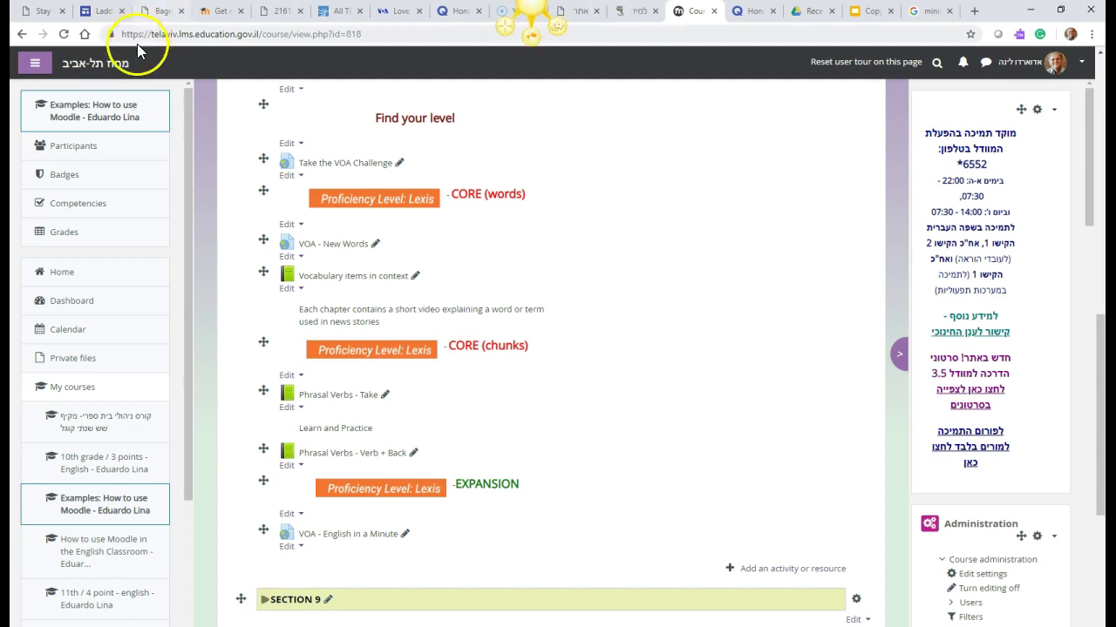
# Review the open resource pages: Inspectorate's Desk, Ladders, Bagrut Archives, Practice vocabulary, the exam PDF, Dictionary.com and the Quizlet set
pyautogui.click(50, 11)
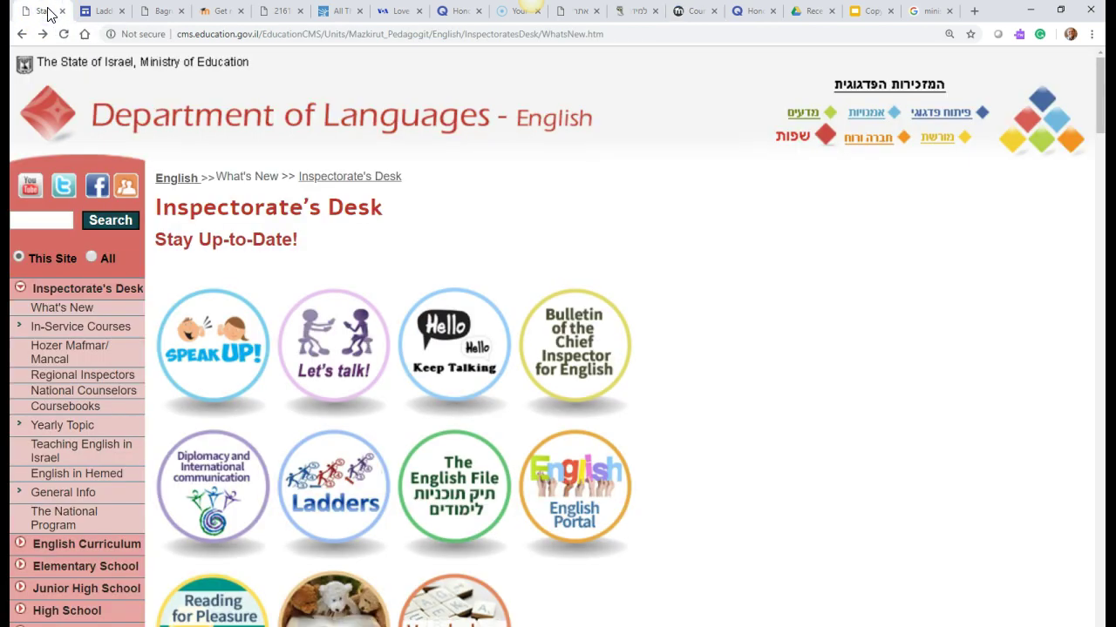
pyautogui.click(97, 12)
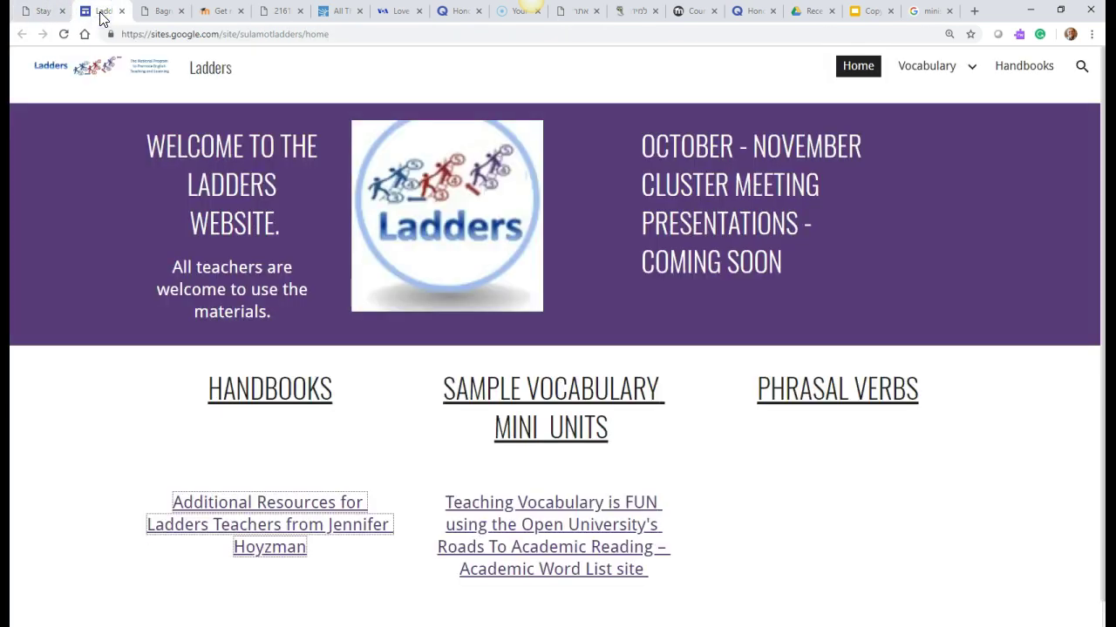
pyautogui.click(163, 12)
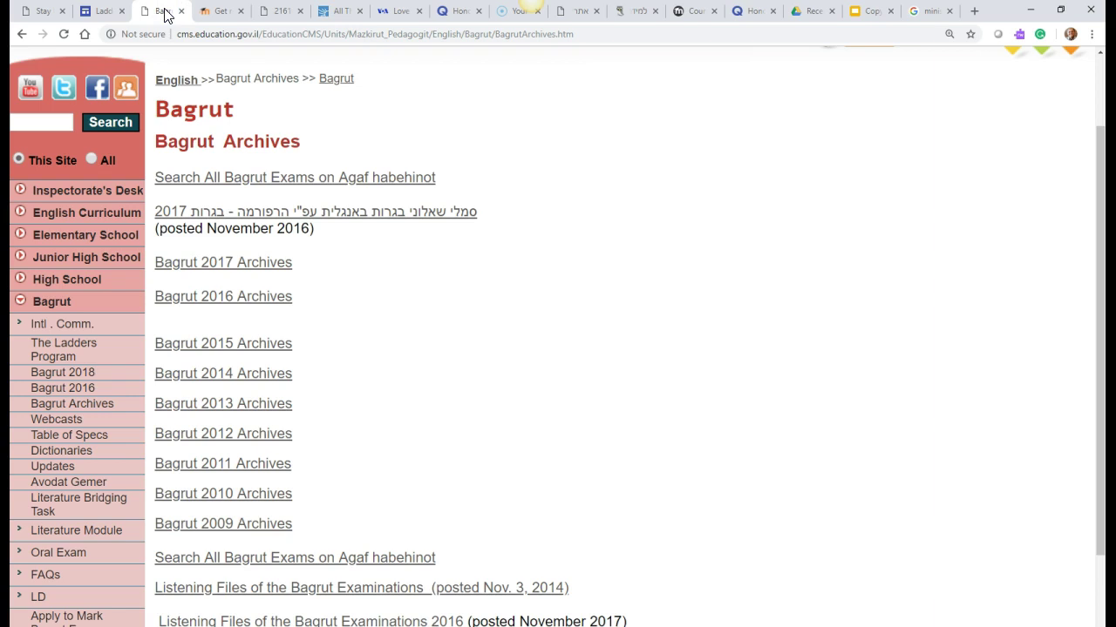
pyautogui.click(218, 14)
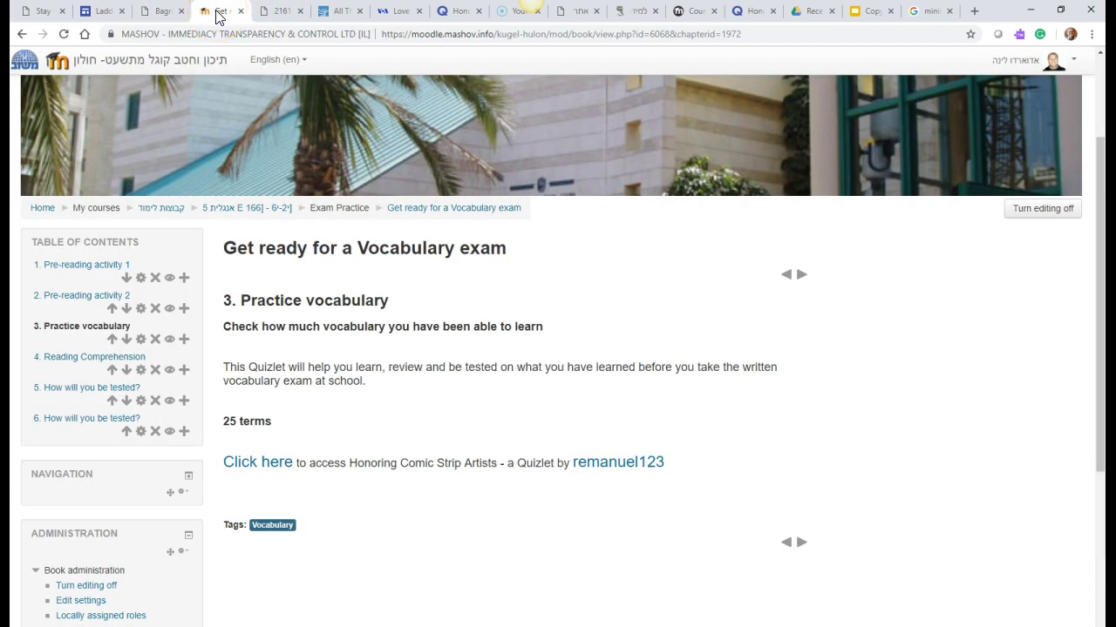
pyautogui.click(274, 13)
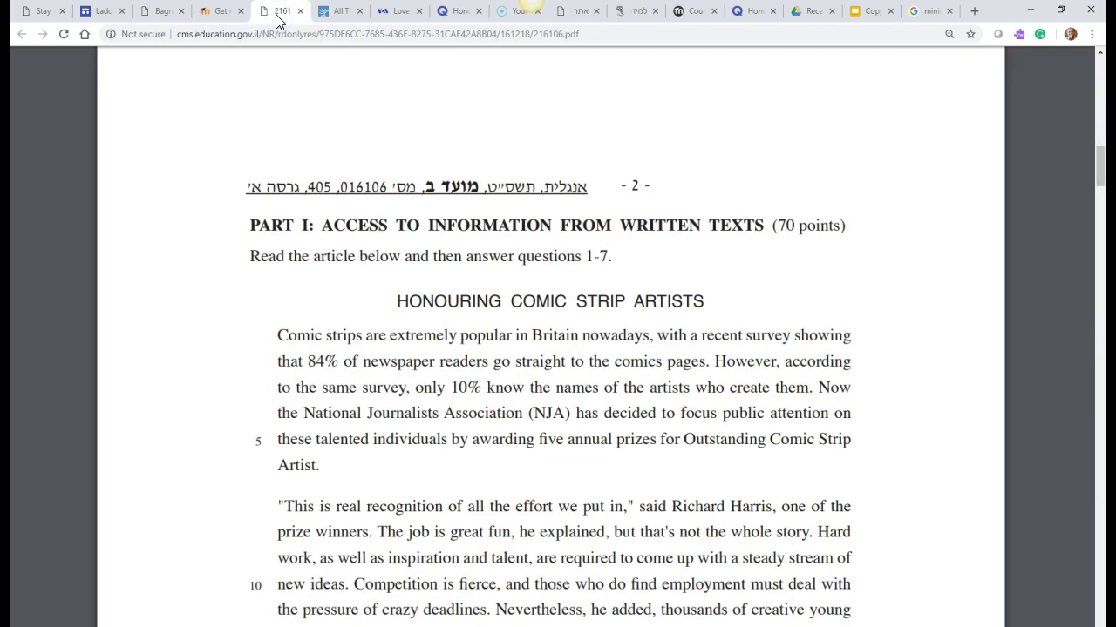
pyautogui.click(346, 17)
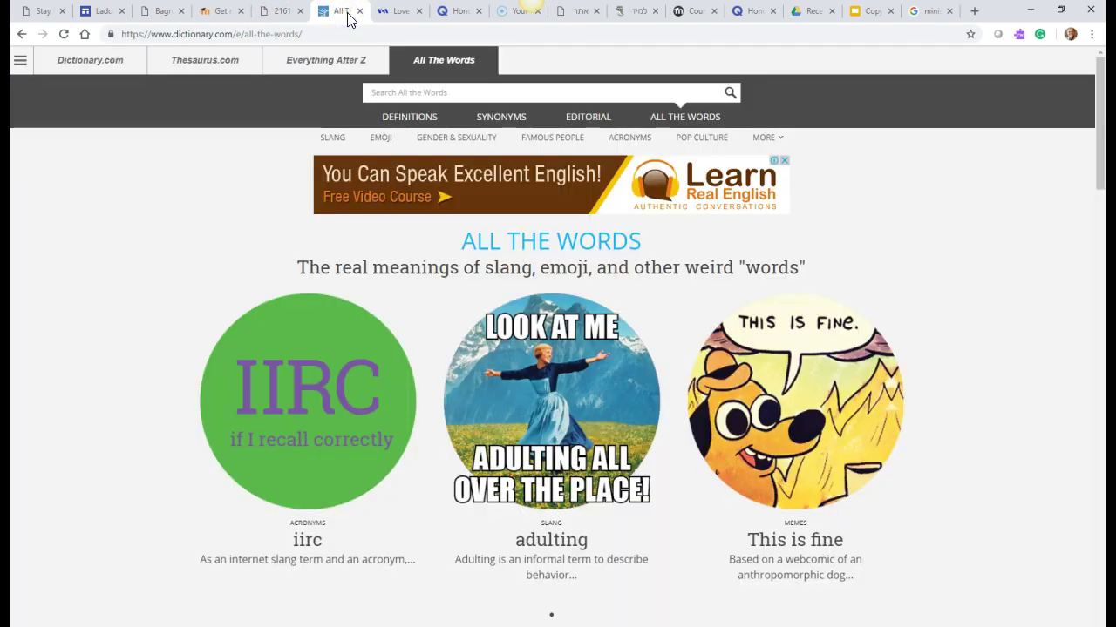
pyautogui.click(461, 12)
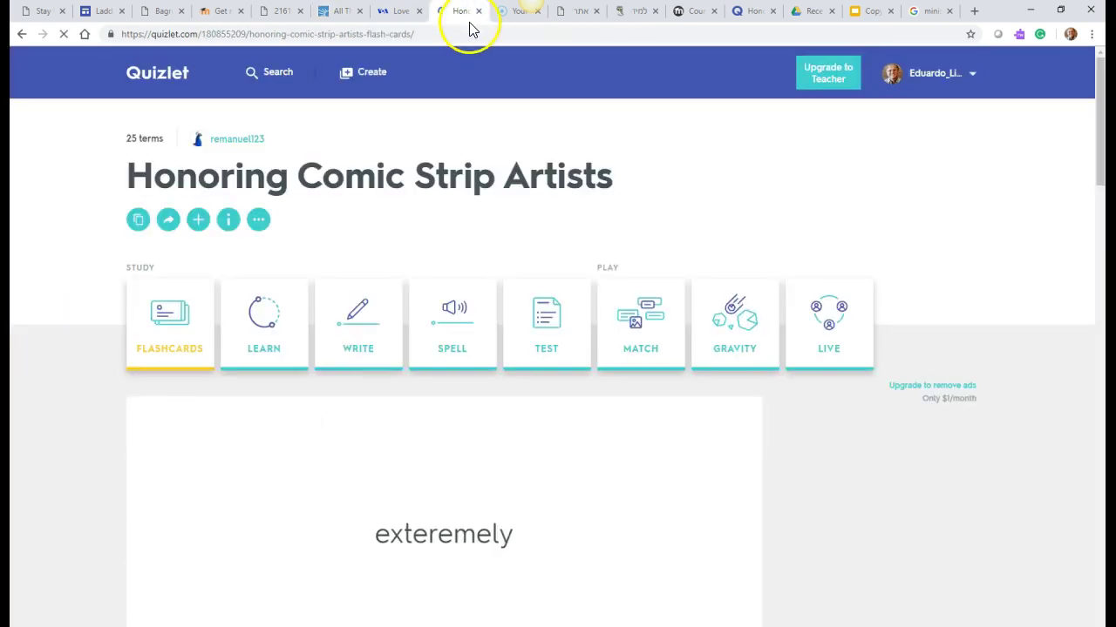
# Return to the "Examples: How to use Moodle" course and switch the role to Student
pyautogui.click(678, 15)
pyautogui.scroll(15, 620, 130)
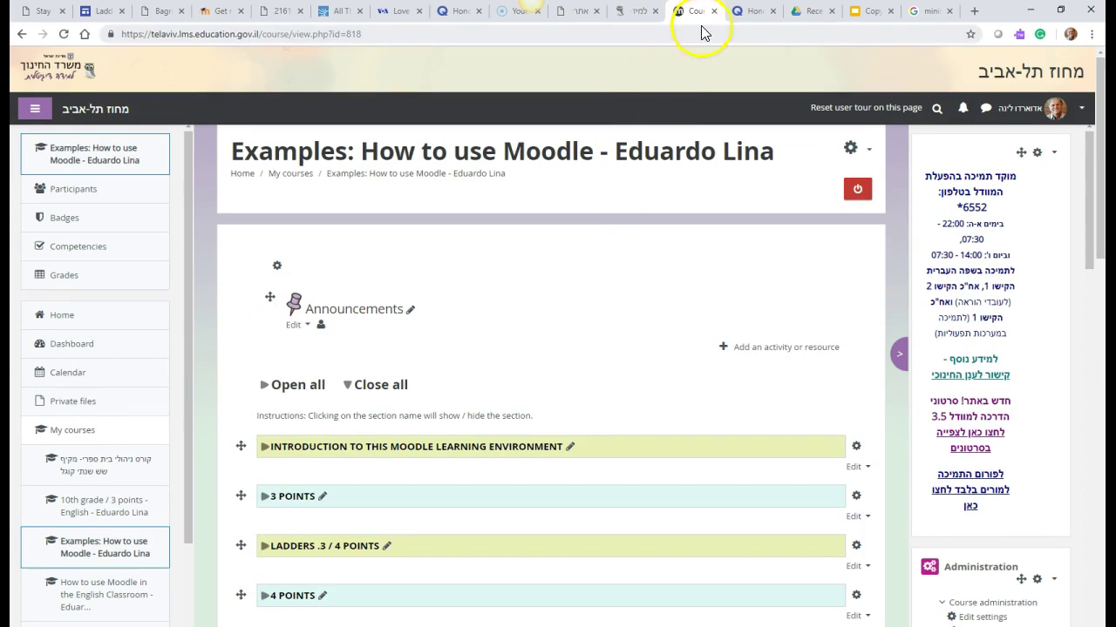
pyautogui.click(926, 11)
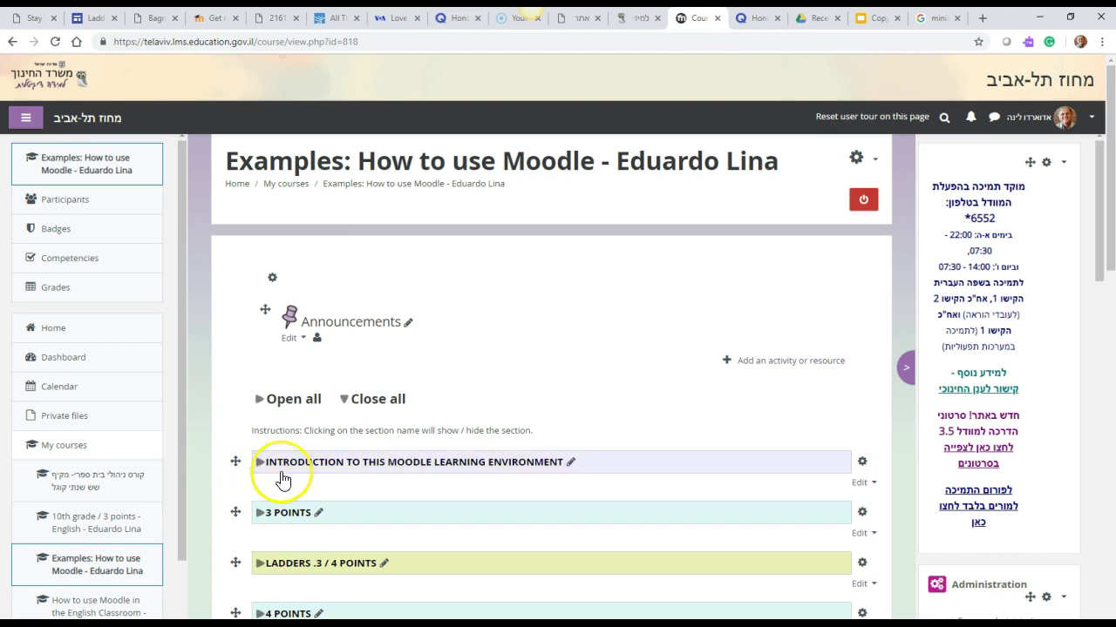
pyautogui.click(1088, 120)
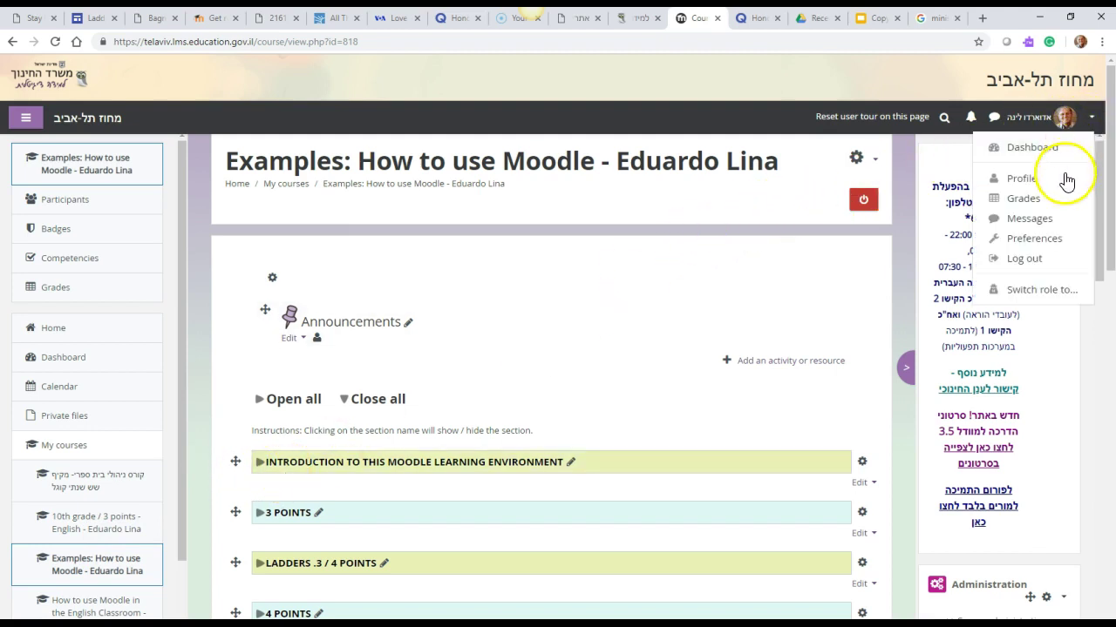
pyautogui.click(1033, 291)
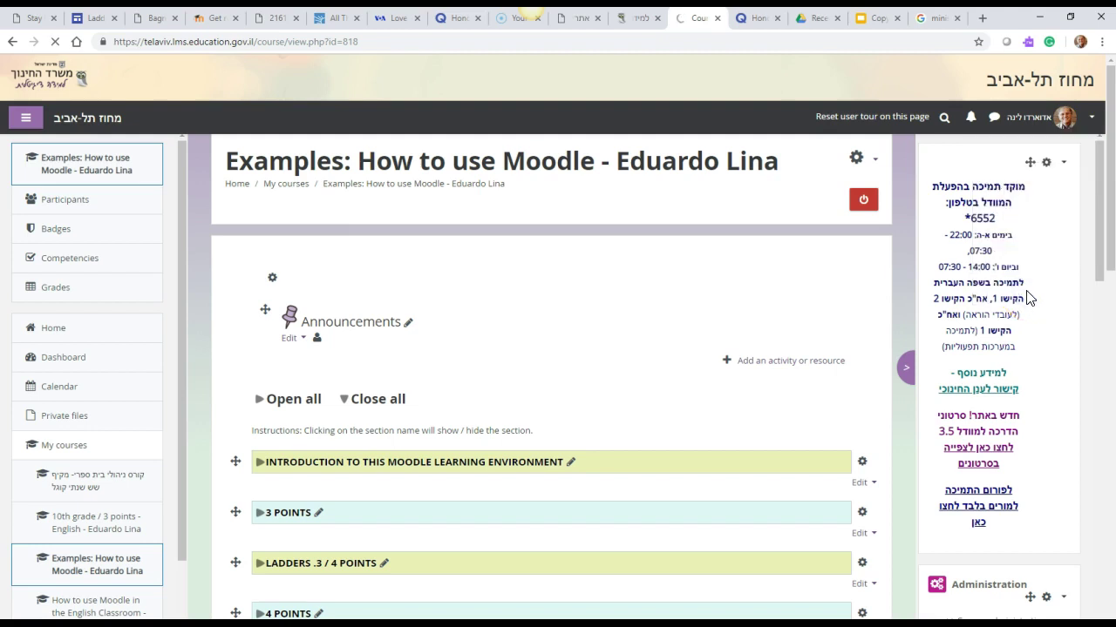
pyautogui.click(285, 377)
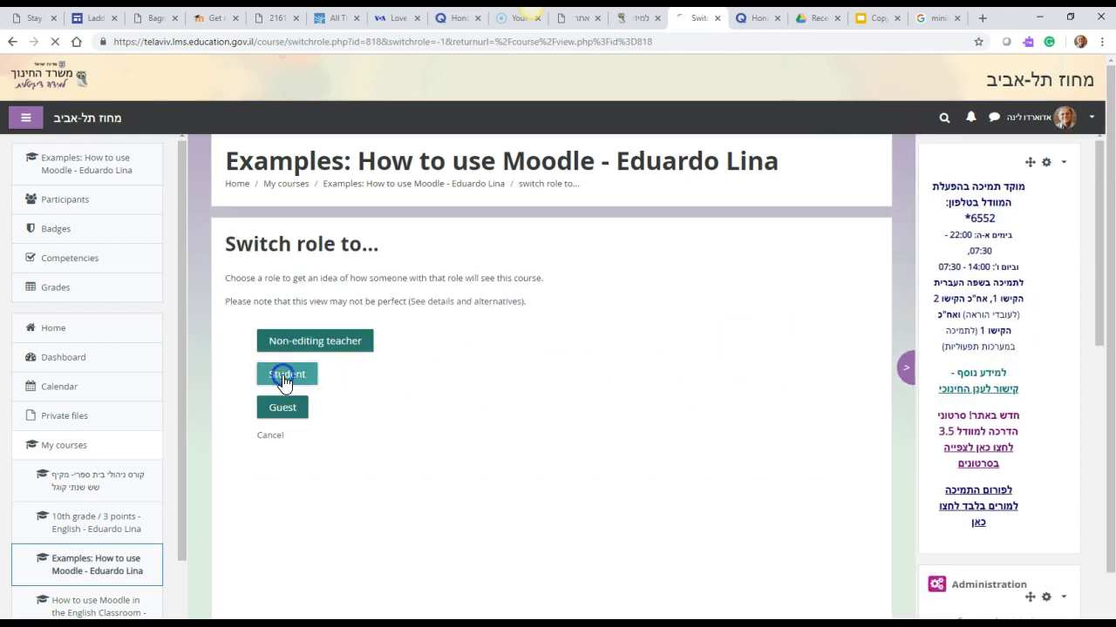
# Expand the Vocabulary on Moodle section of the course and look over its contents
pyautogui.scroll(-2, 234, 488)
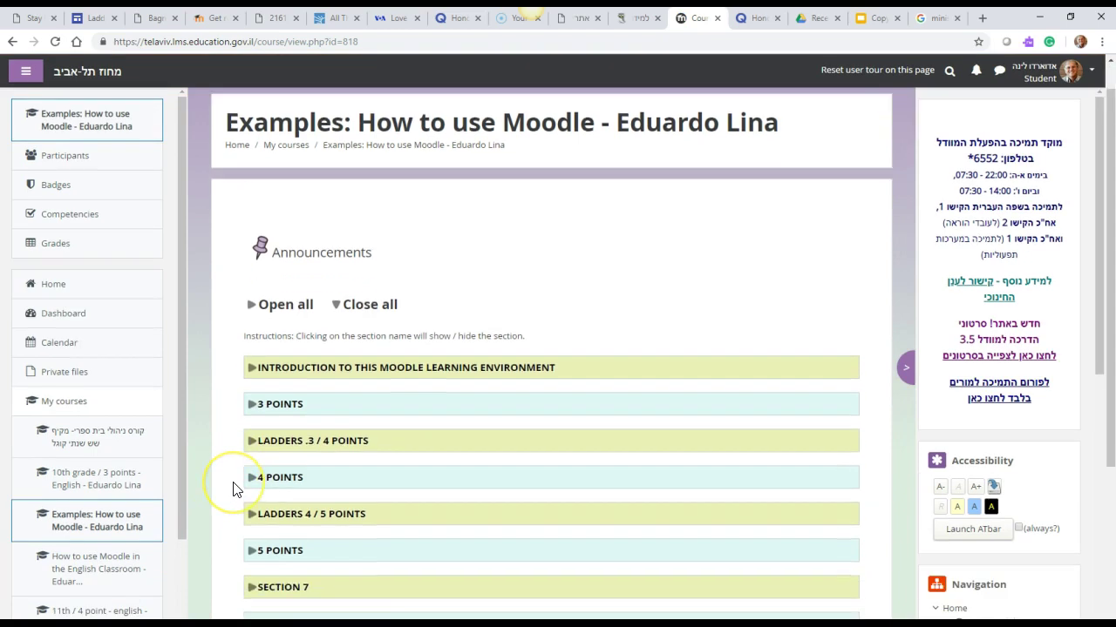
pyautogui.scroll(-2, 233, 488)
pyautogui.click(250, 448)
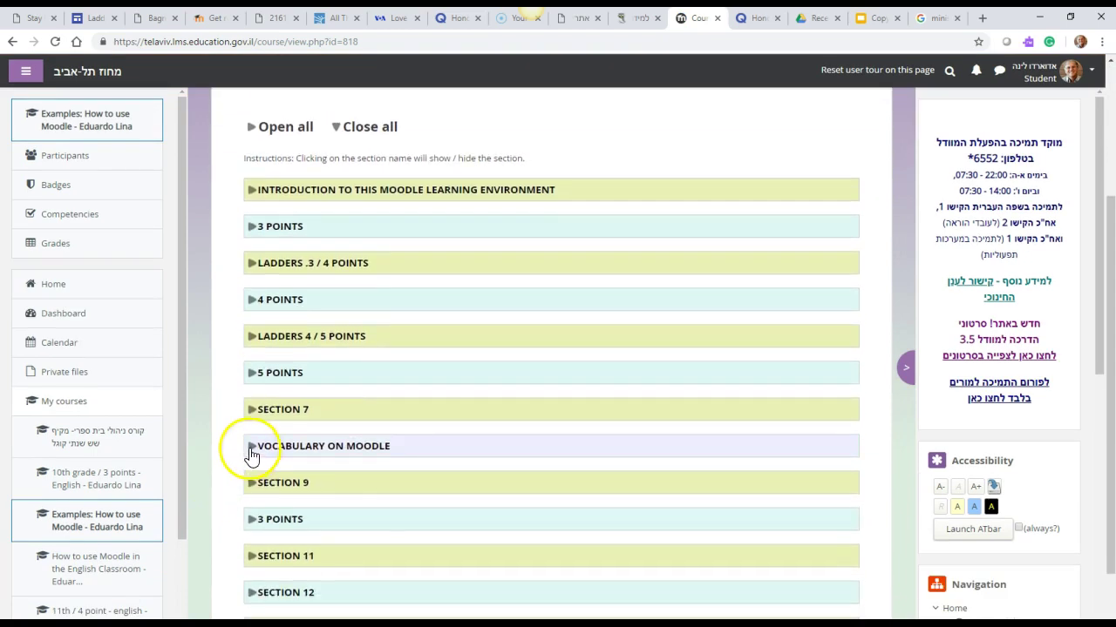
pyautogui.scroll(-5, 244, 488)
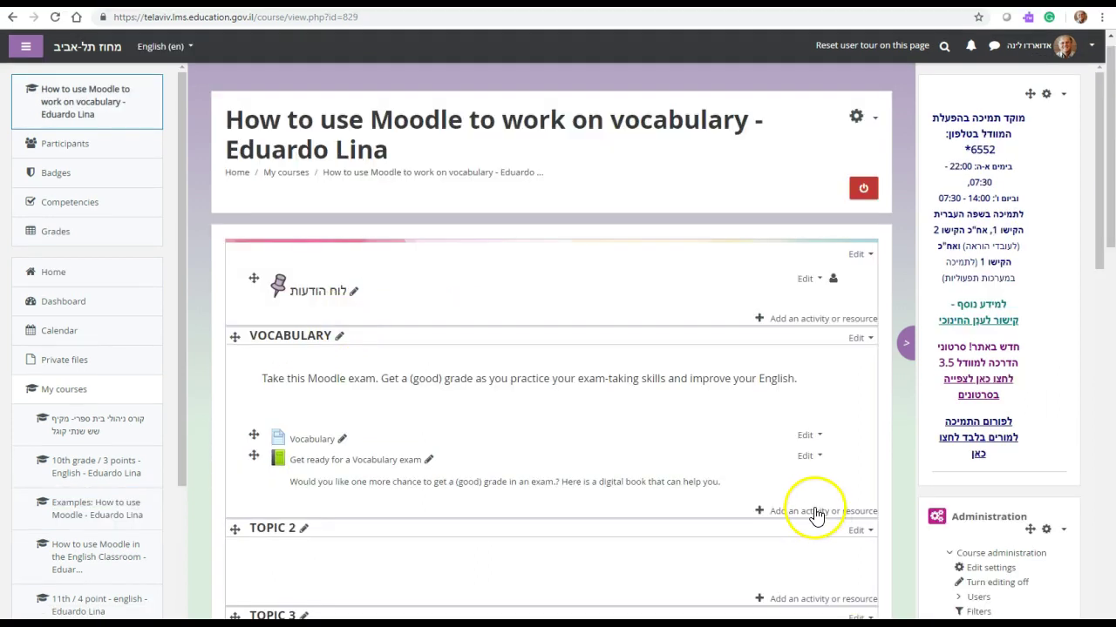
# Browse the activities and resources that can be added to the Vocabulary section, then close the list without adding any
pyautogui.click(816, 509)
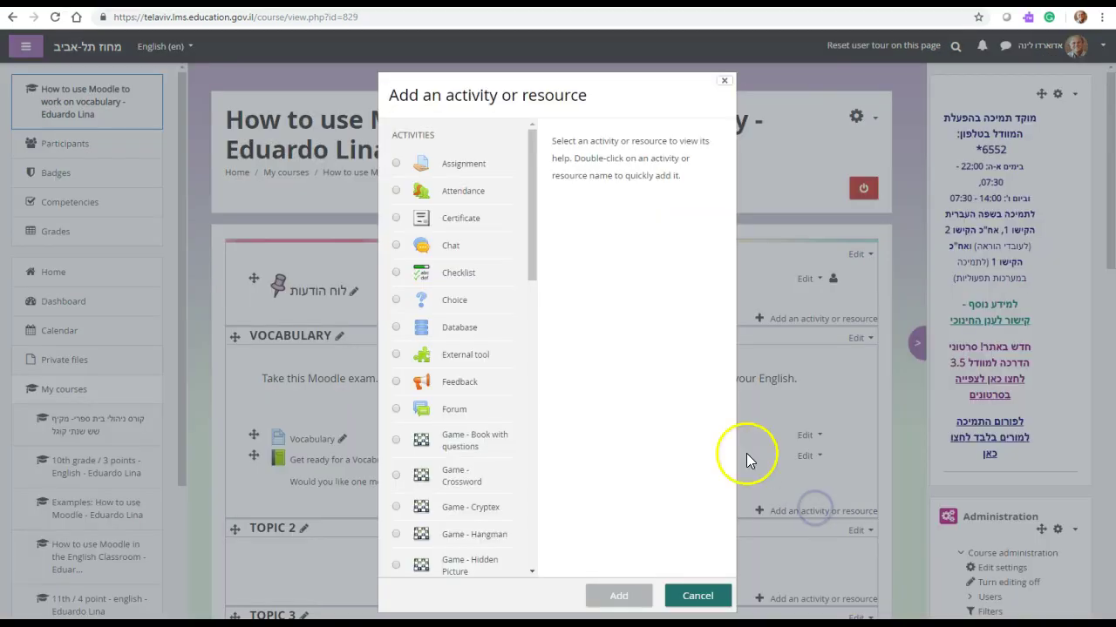
pyautogui.moveTo(534, 266); pyautogui.dragTo(545, 361)
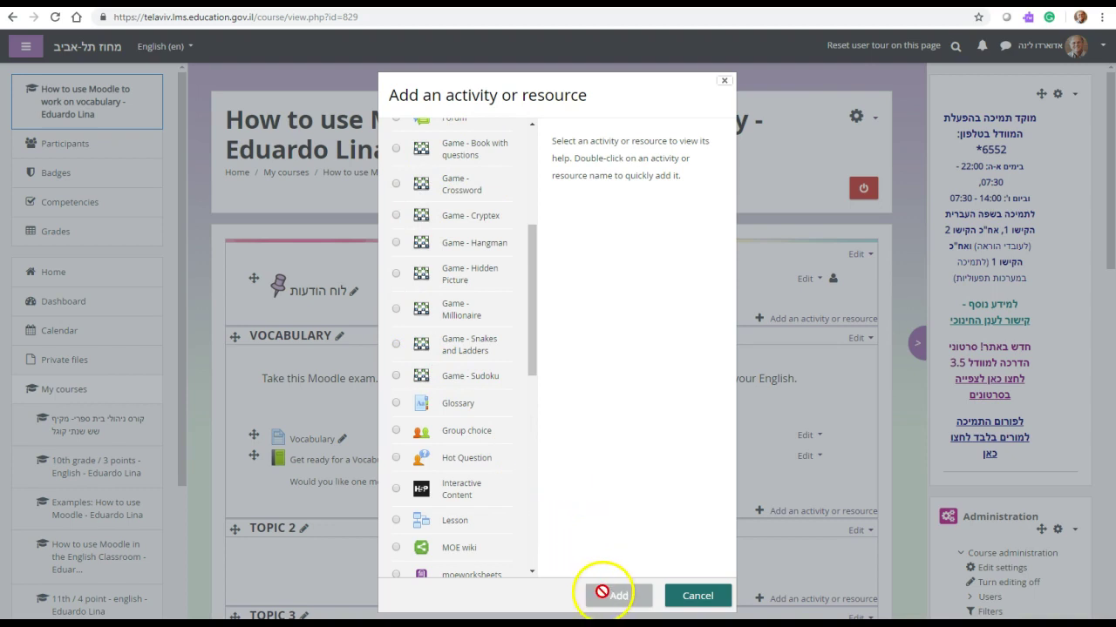
pyautogui.click(699, 597)
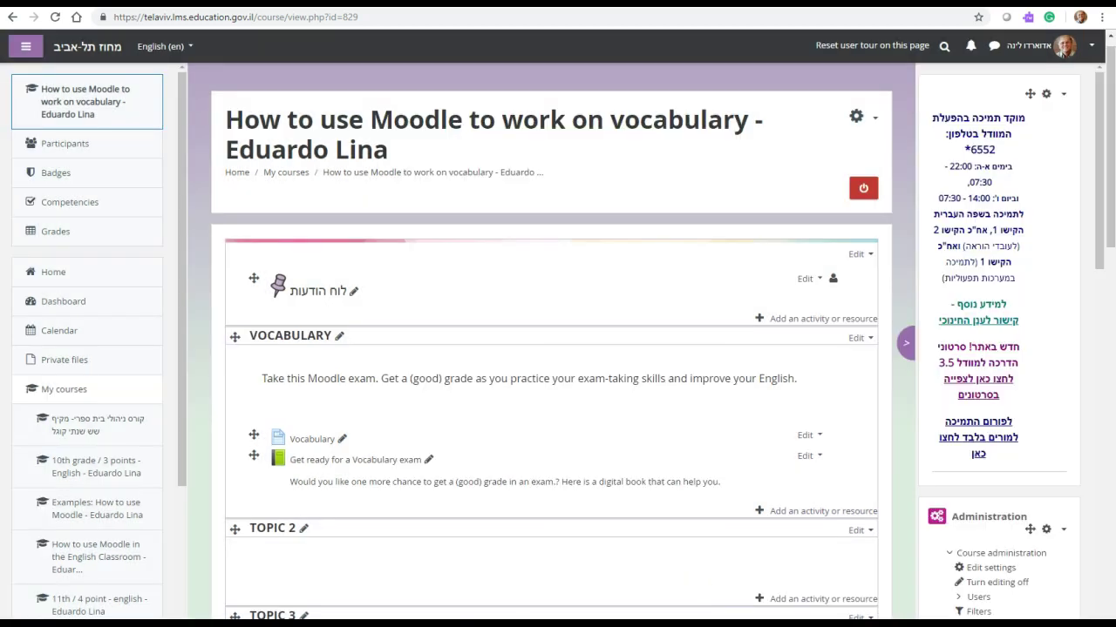